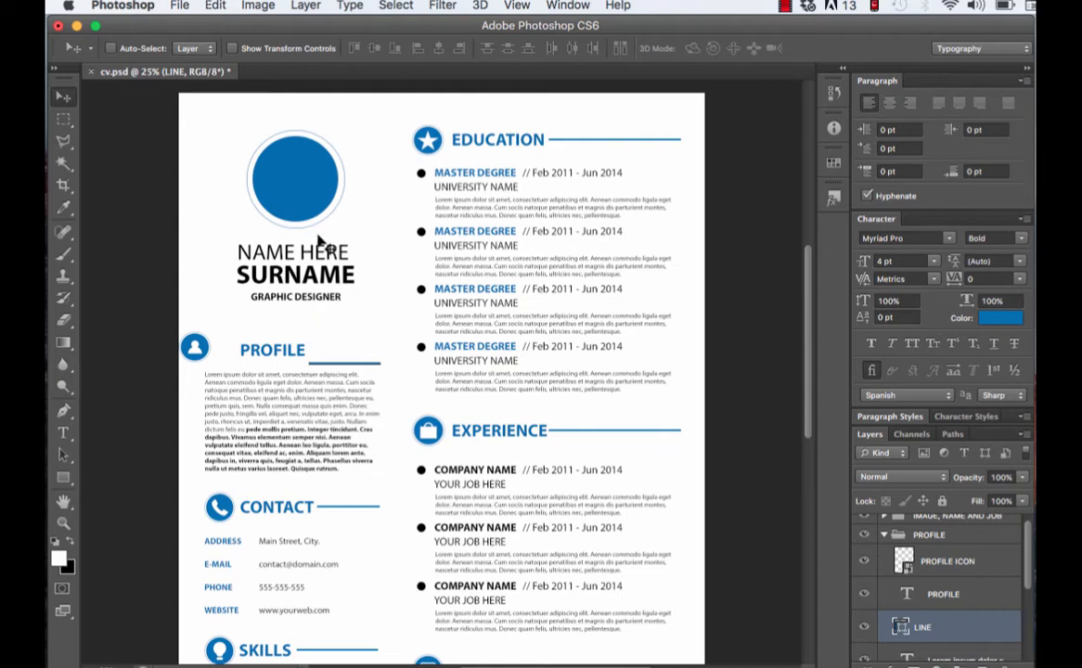
Show the document rulers and keep inches as their unit.
left_click(517, 7)
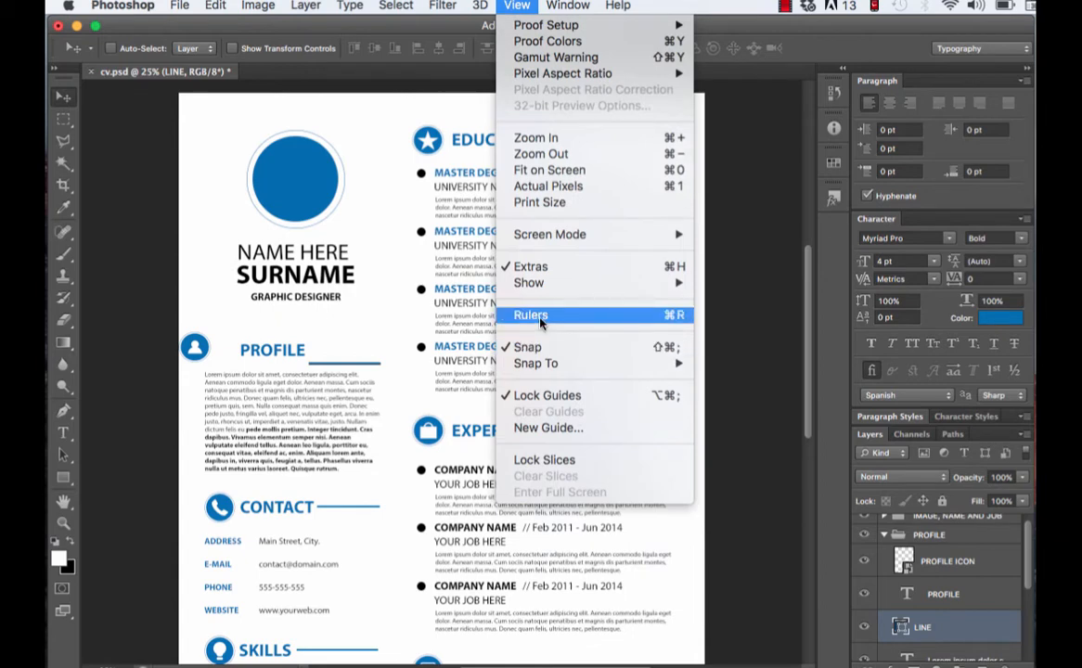
left_click(739, 324)
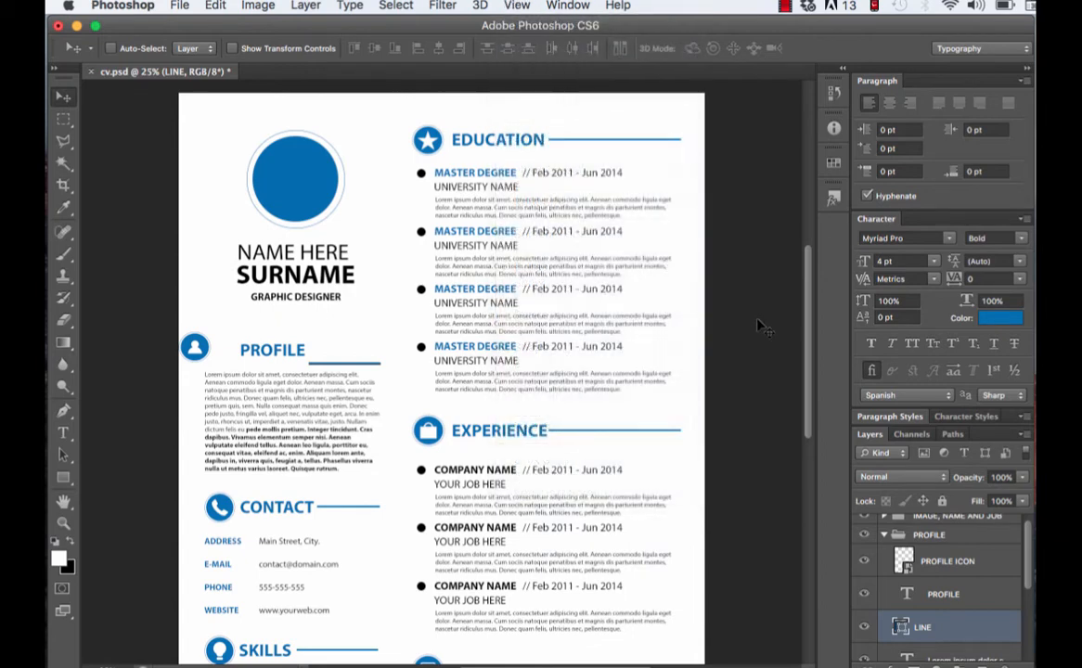
key("super+r")
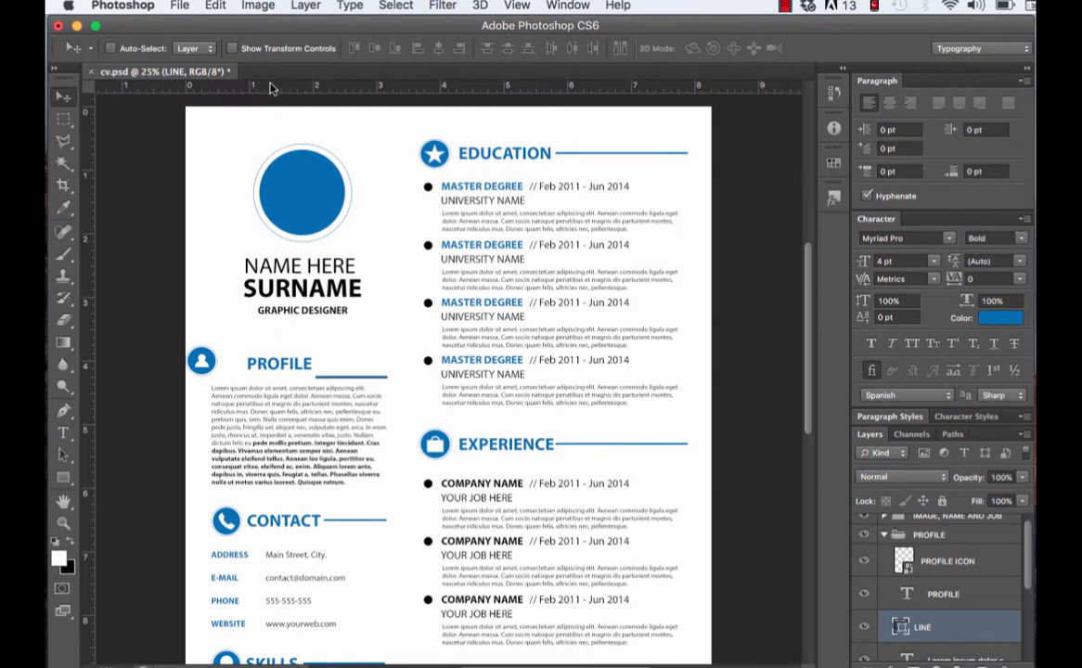
right_click(418, 91)
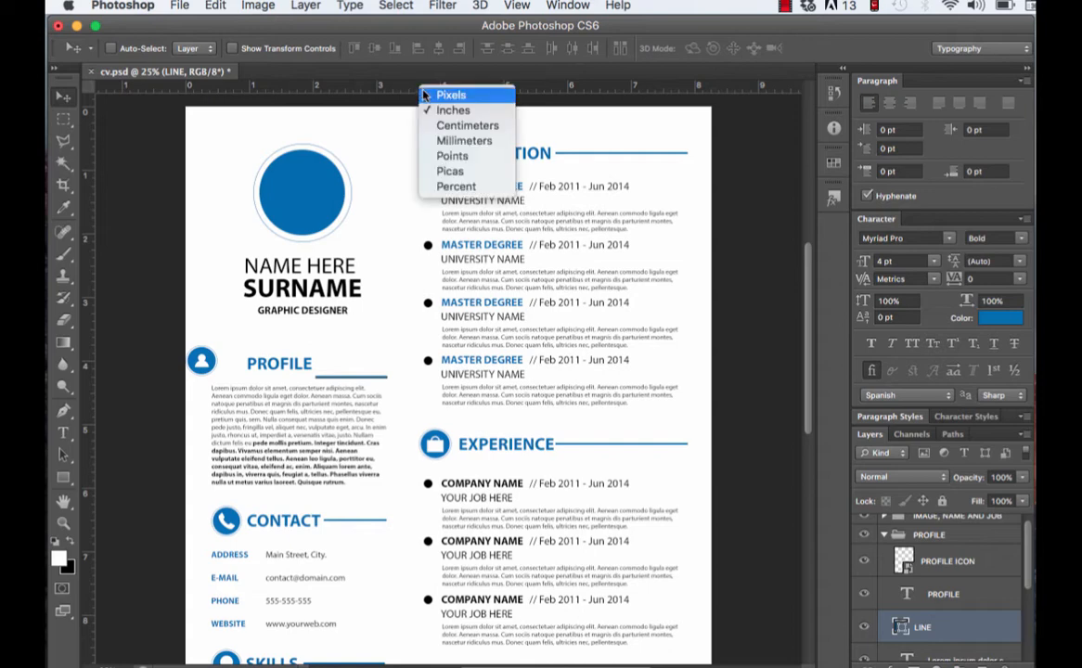
left_click(469, 111)
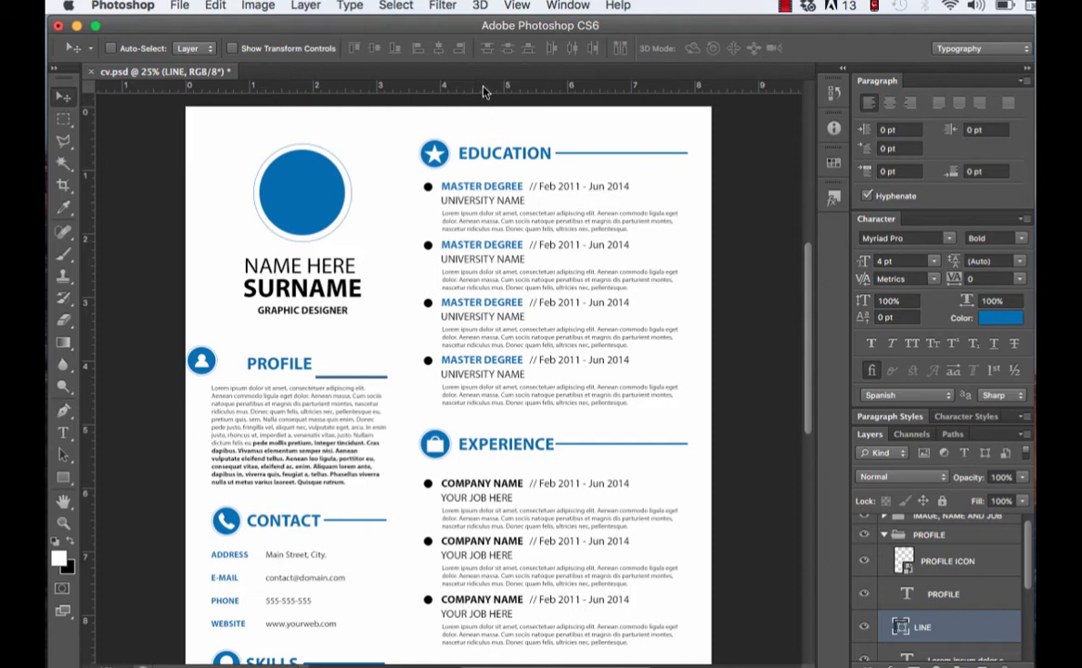
Place a horizontal guide through the PROFILE heading at about 4 in and a vertical guide along the profile text's left edge at about 0.4 in.
left_click_drag(482, 90, 501, 364)
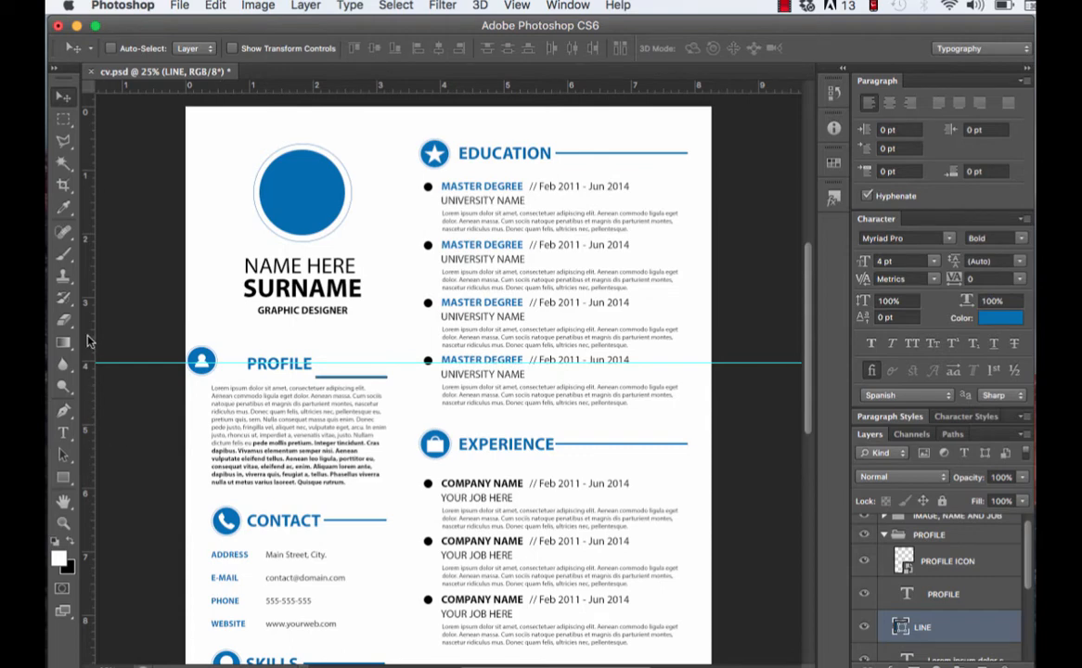
left_click_drag(89, 342, 228, 354)
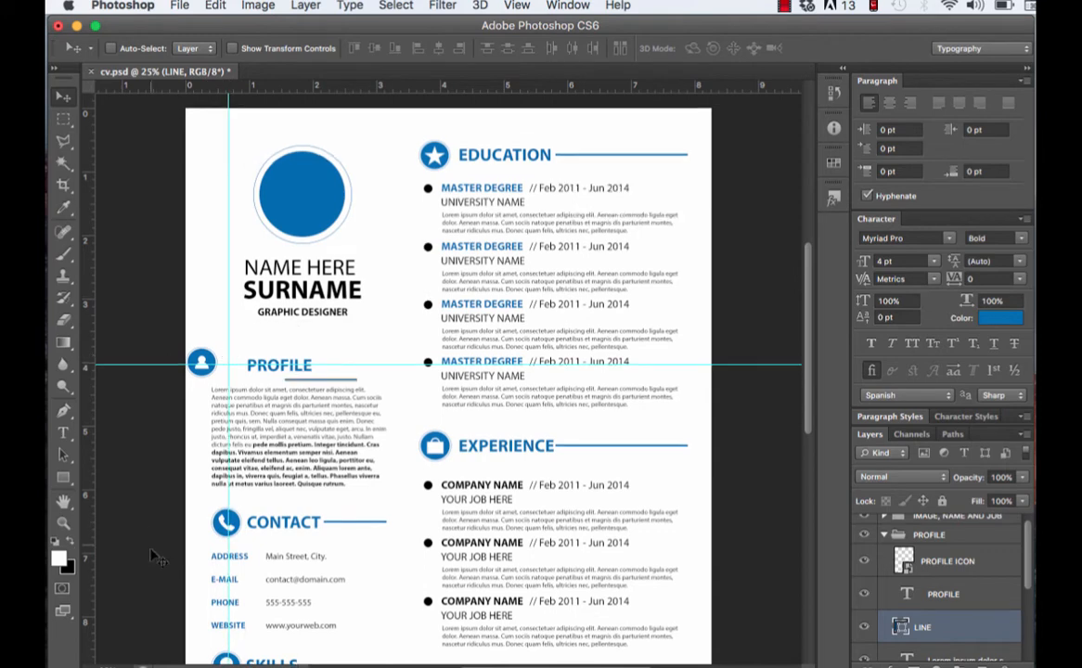
left_click(229, 371)
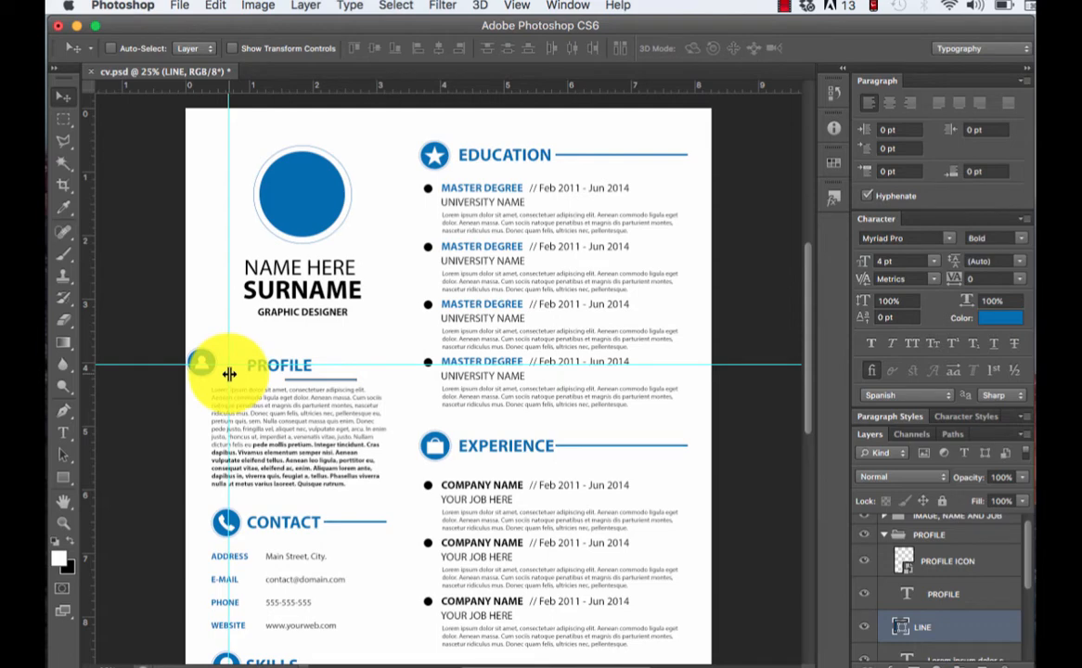
mouse_move(229, 373)
left_mouse_down()
mouse_move(200, 374)
mouse_move(210, 373)
left_mouse_up()
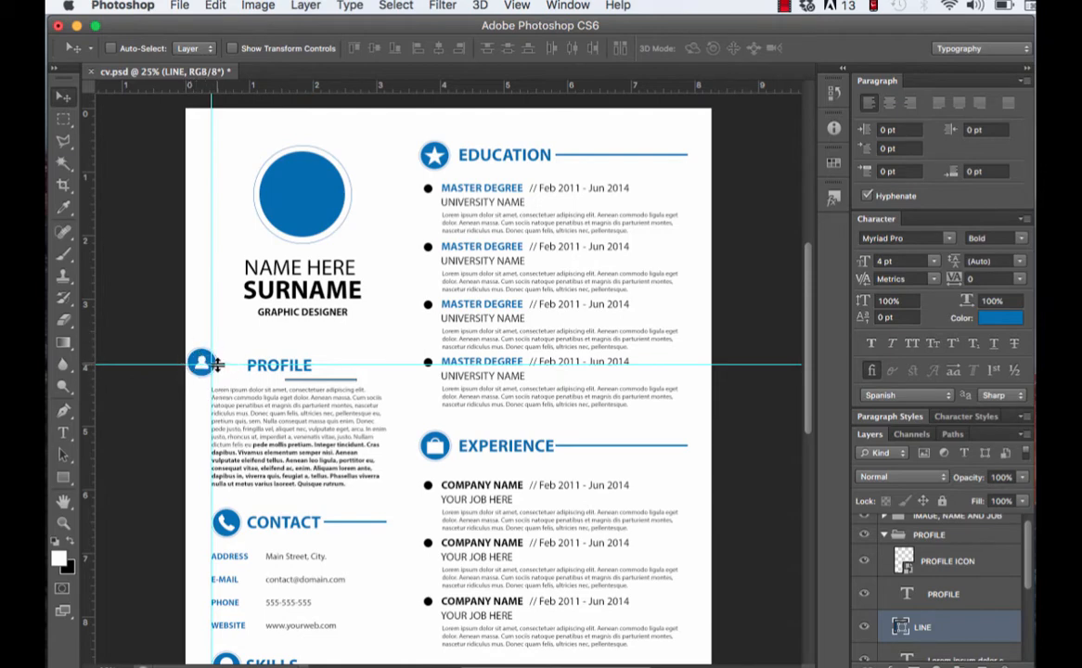
Align the PROFILE ICON layer to both guides beside the PROFILE heading and move its LINE layer onto the horizontal guide.
left_click(995, 569)
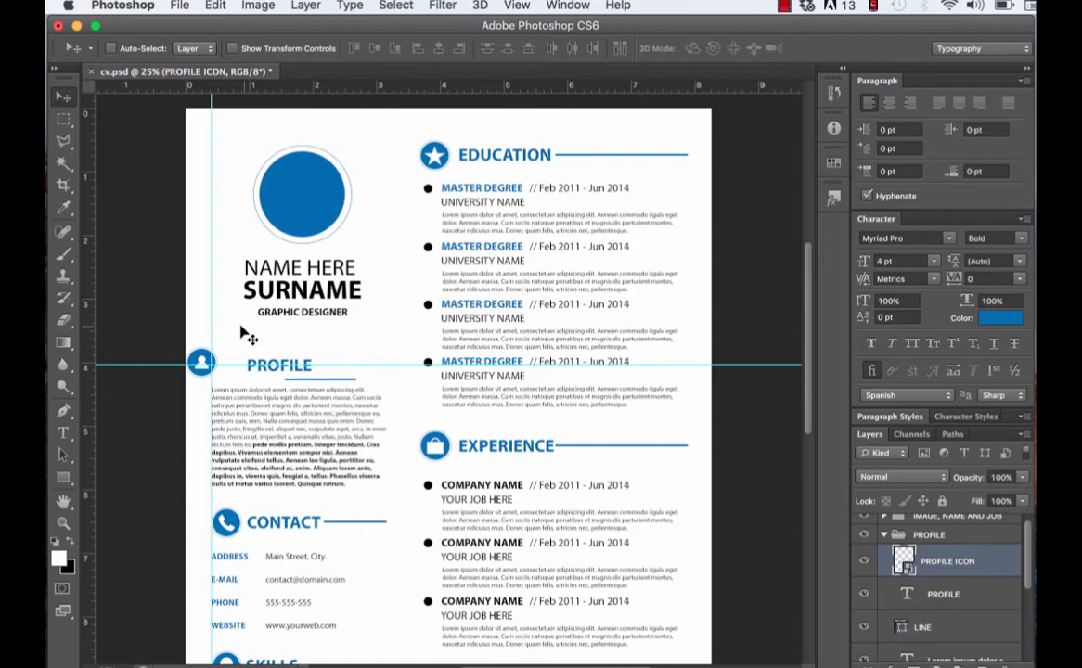
left_click_drag(203, 358, 227, 359)
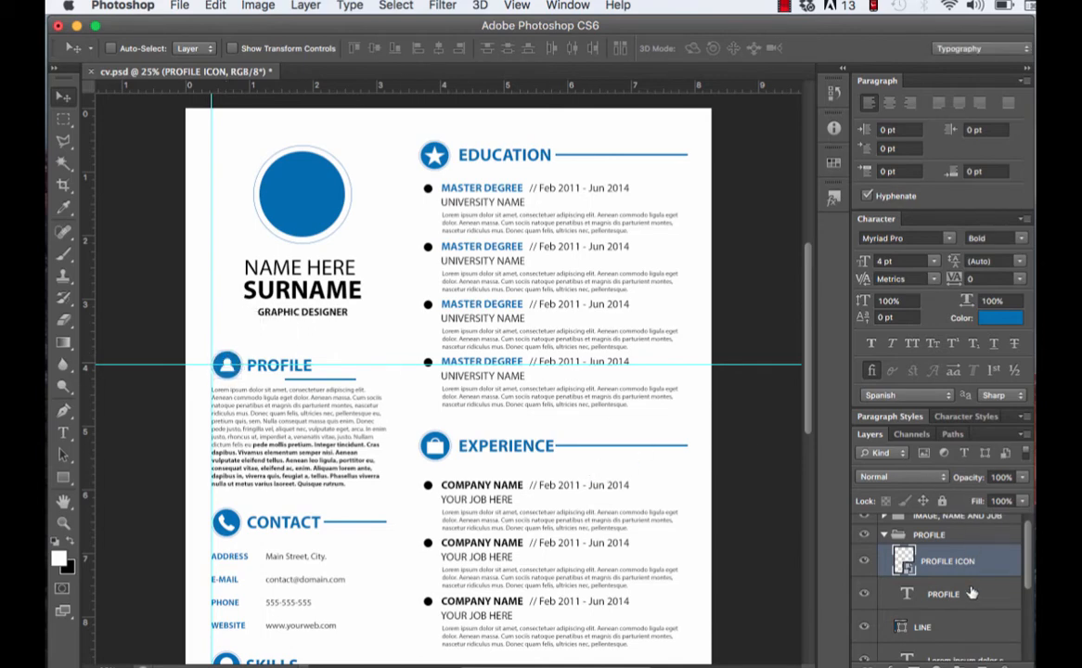
left_click(944, 626)
left_click_drag(340, 382, 370, 367)
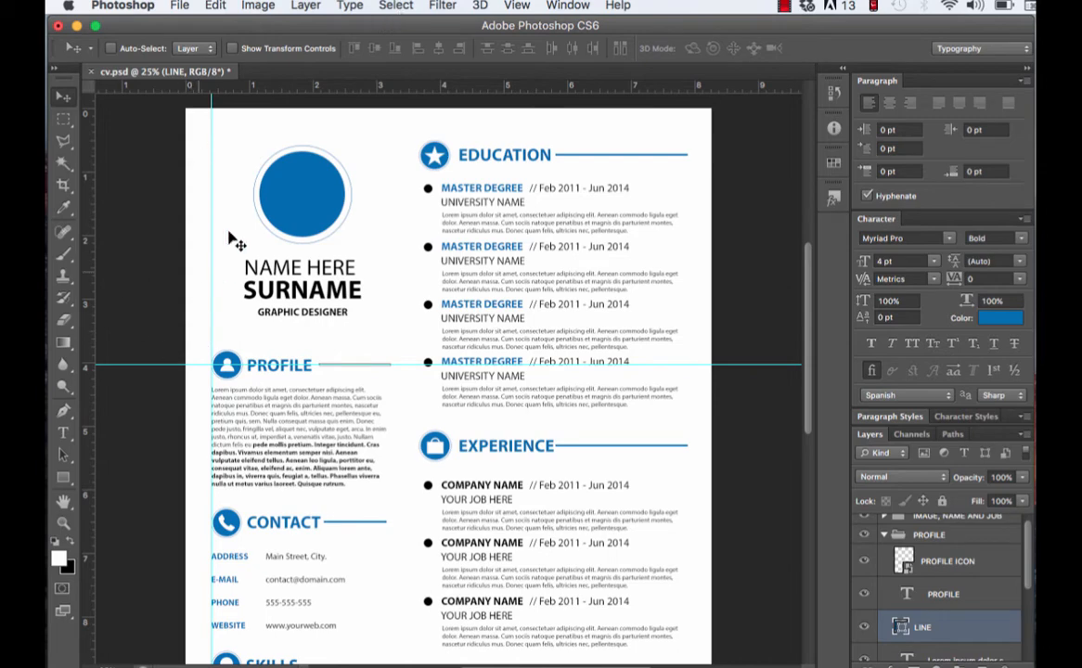
Try moving the vertical guide right to about 2.8 in and undo the move.
left_click_drag(87, 212, 367, 217)
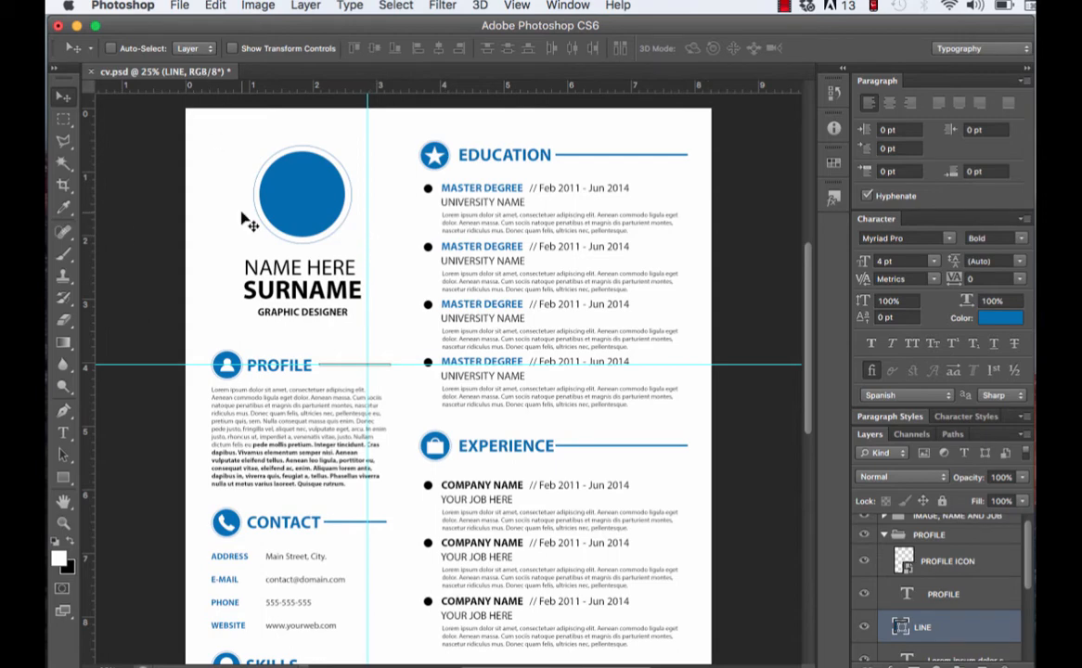
left_click(214, 6)
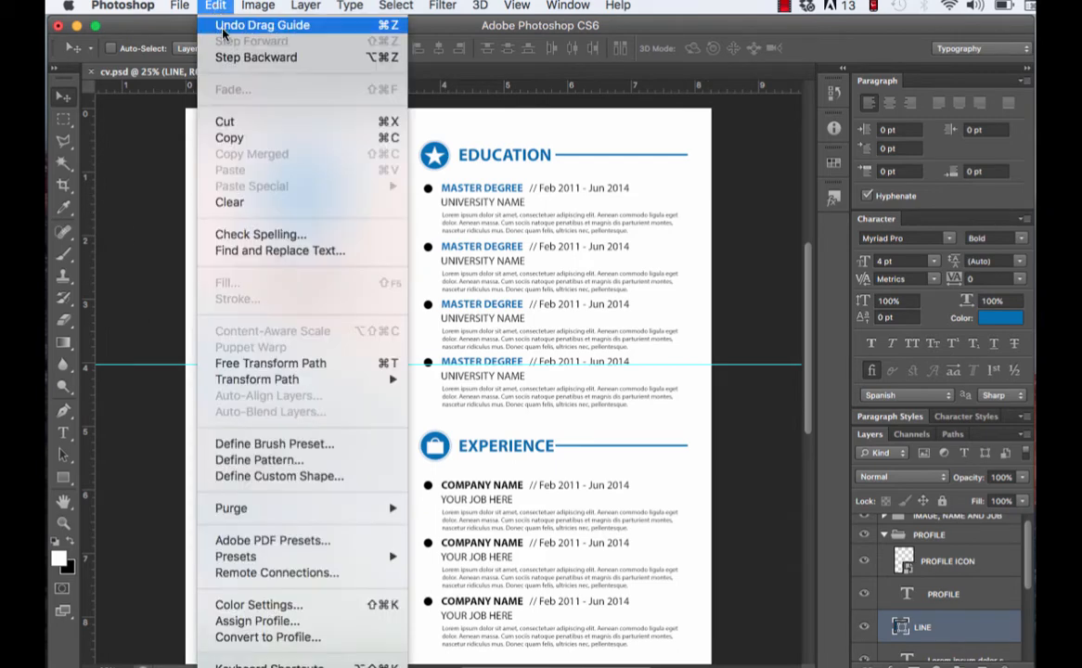
left_click(206, 18)
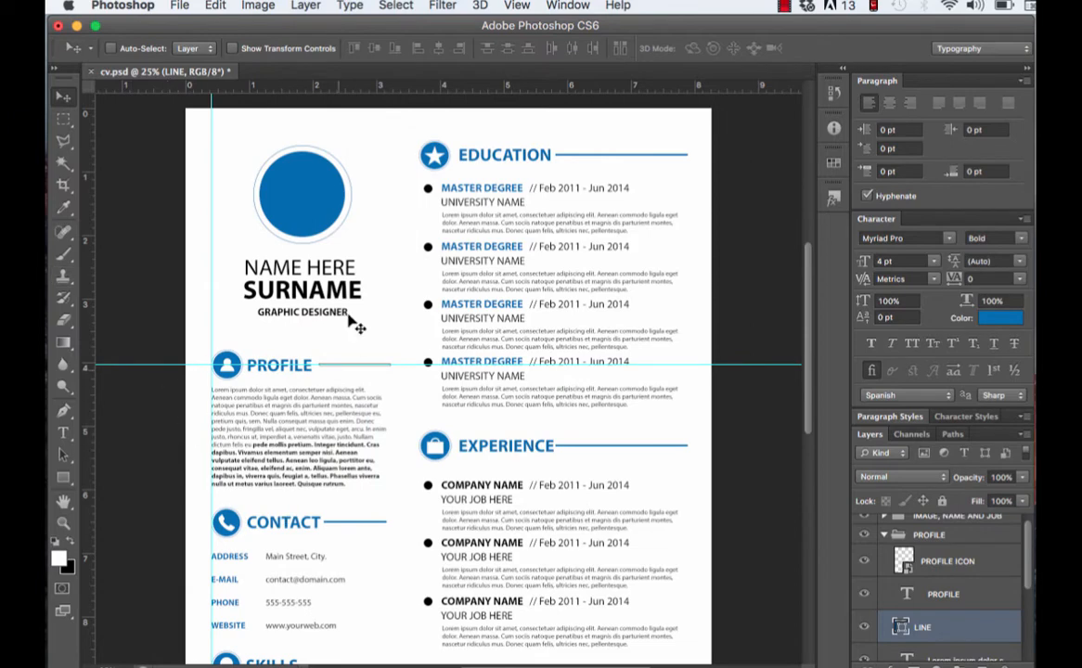
Lock the guides and clear all of them from the document.
left_click(517, 5)
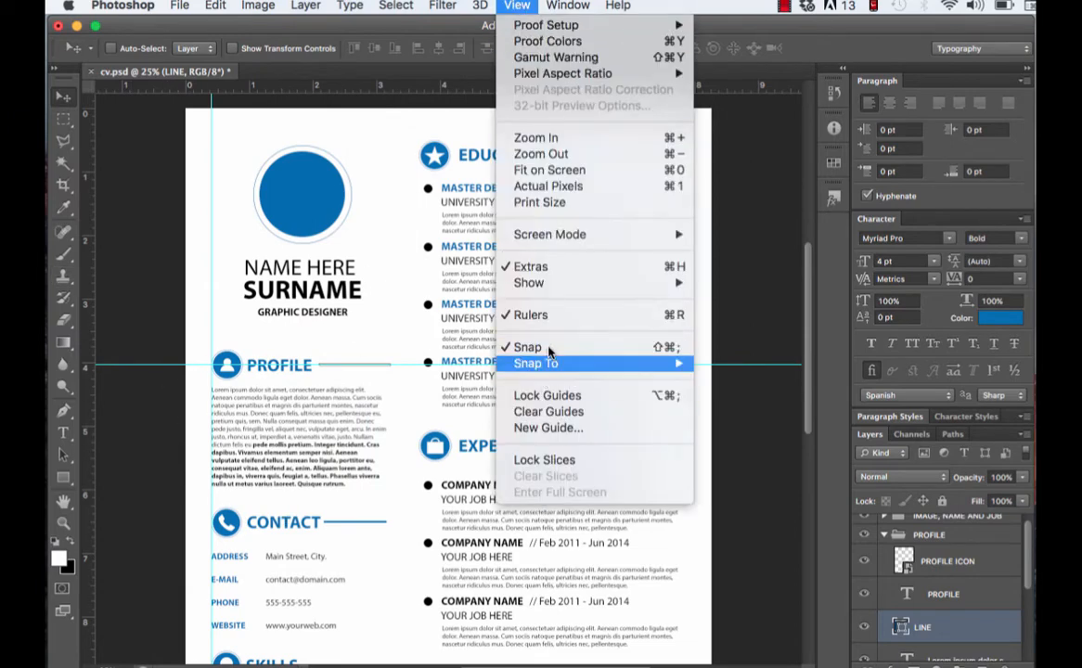
left_click(549, 397)
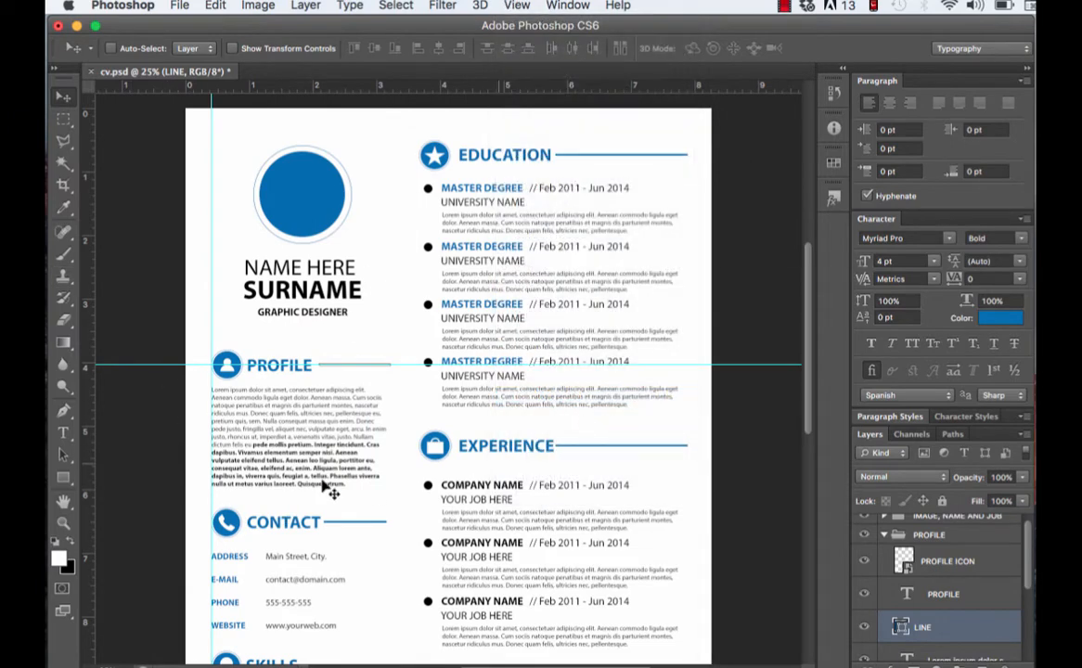
left_click(517, 5)
left_click(561, 411)
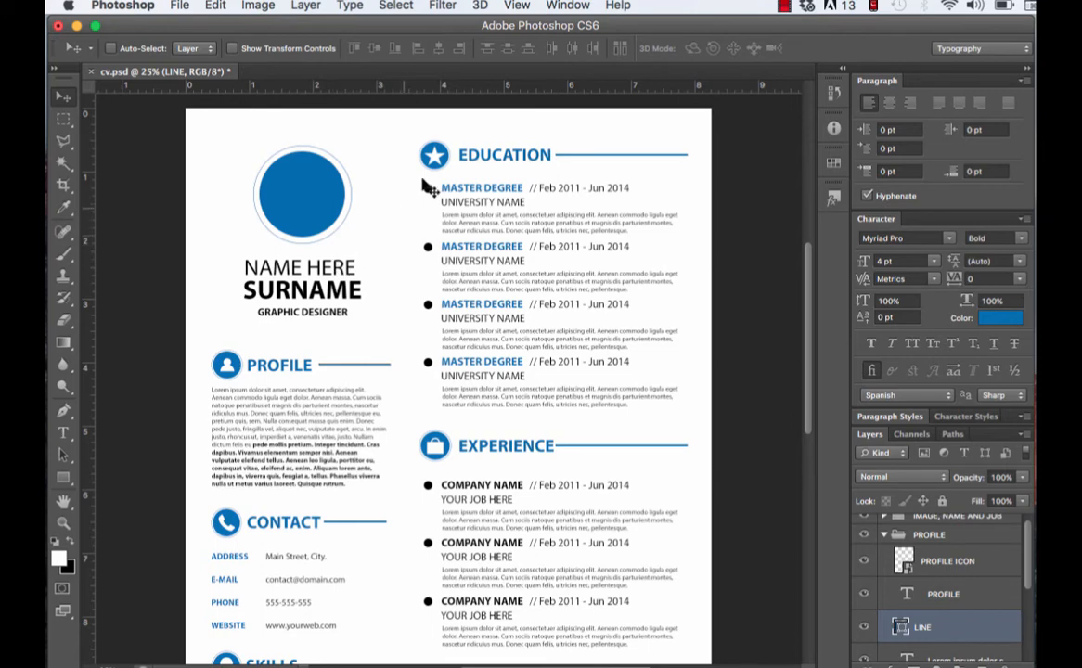
Create a new vertical guide at 4.25 in.
left_click(518, 6)
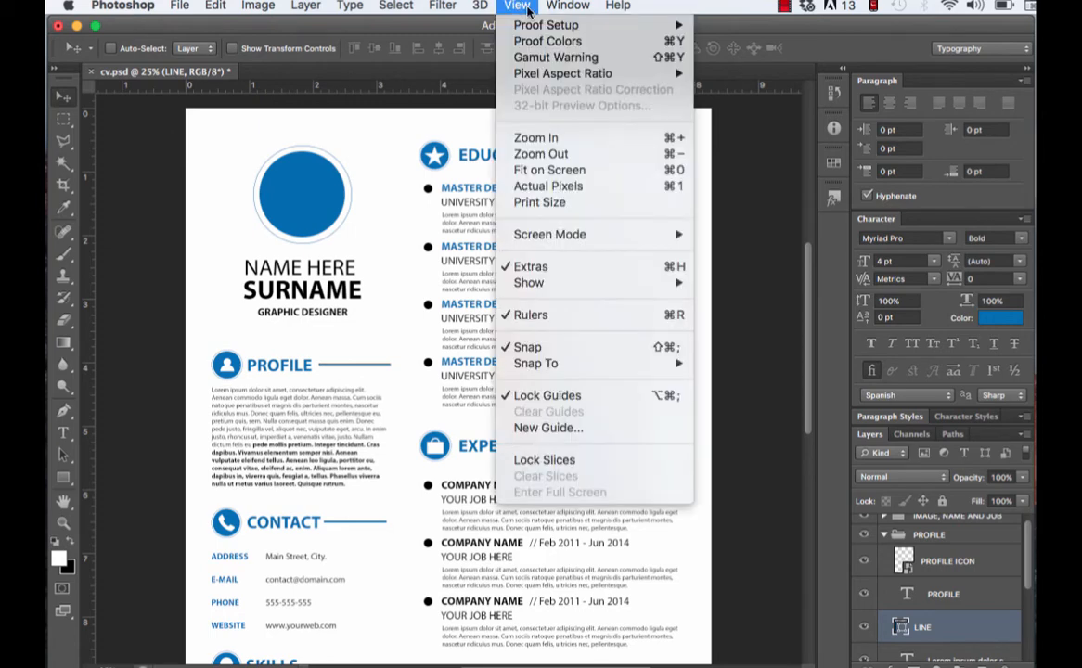
left_click(544, 432)
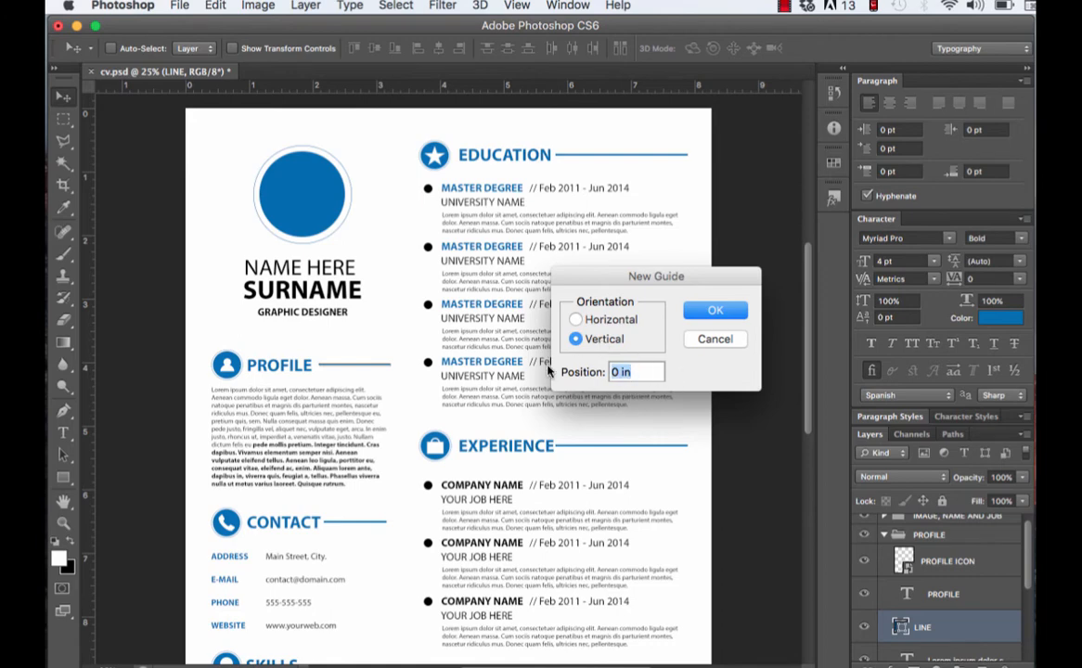
type("4.25")
left_click(715, 311)
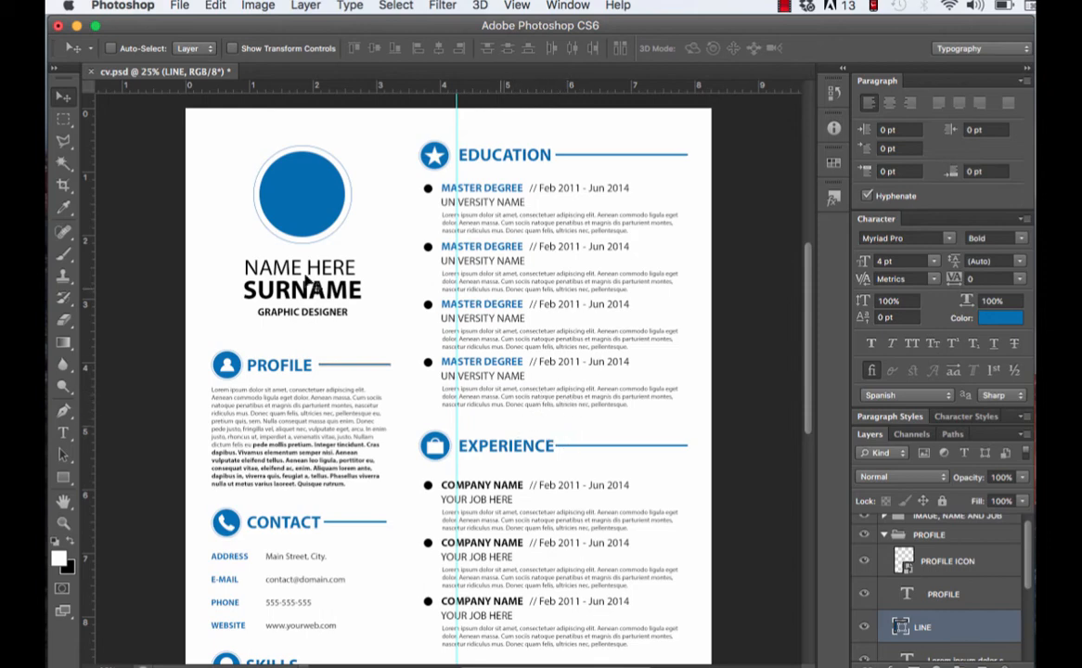
Change the guide color to Light Red in the Guides, Grid & Slices preferences.
scroll(522, 283, "up", 5)
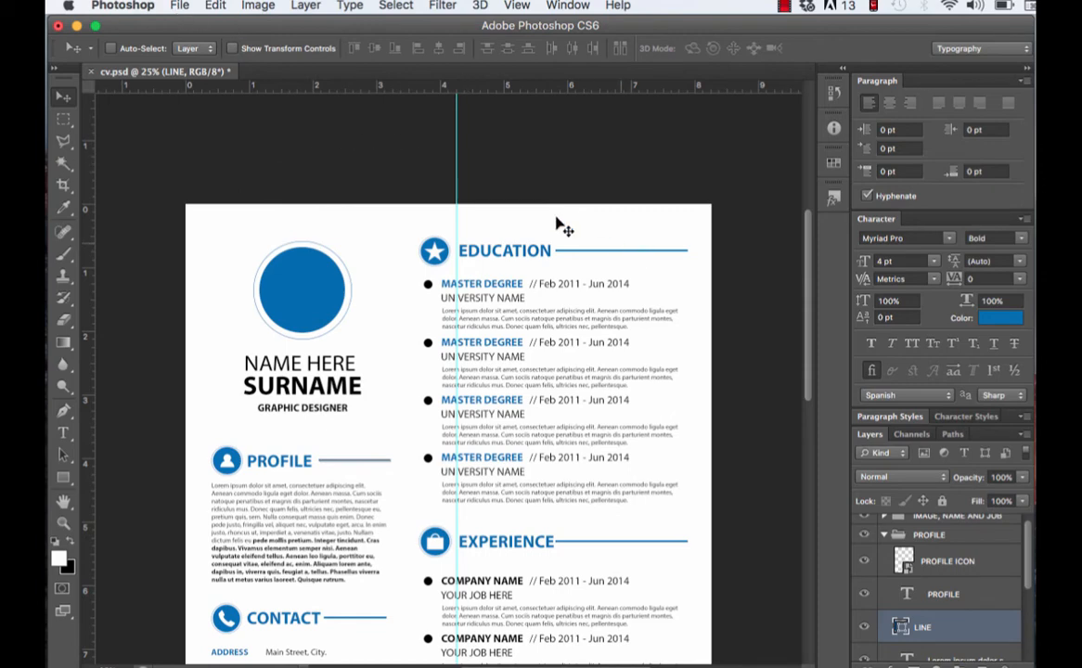
left_click(124, 7)
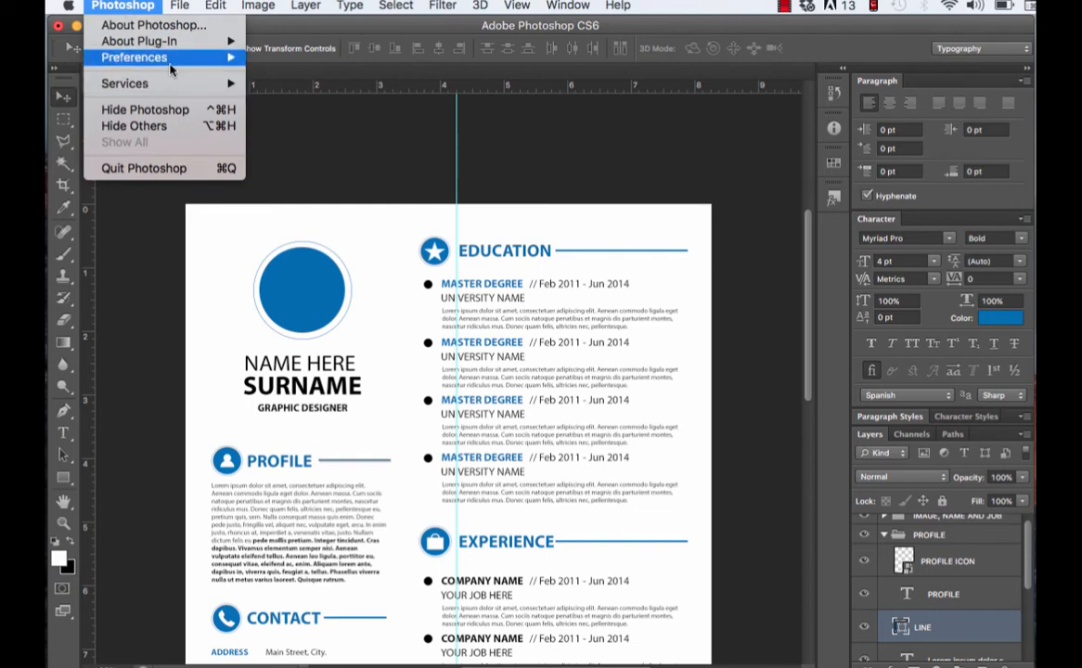
mouse_move(171, 67)
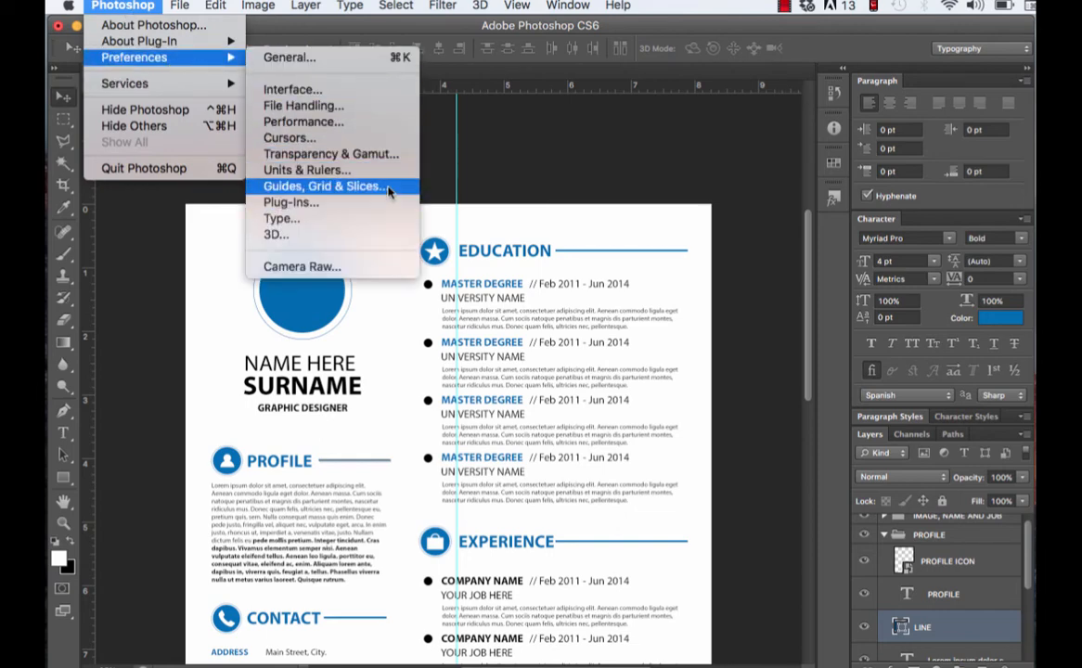
left_click(290, 187)
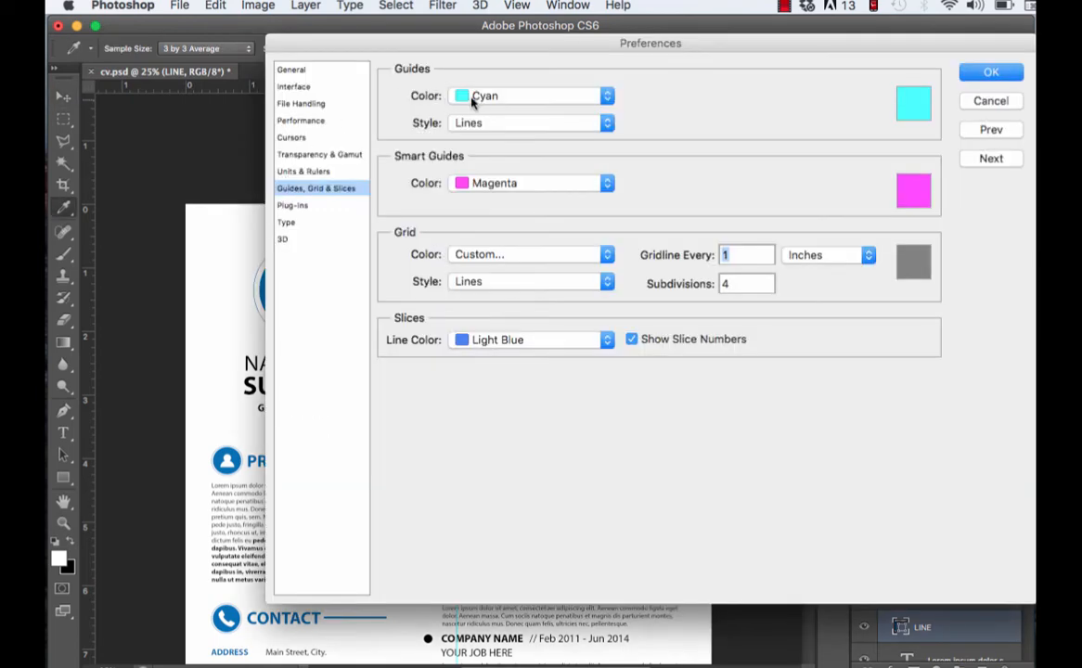
left_click(479, 98)
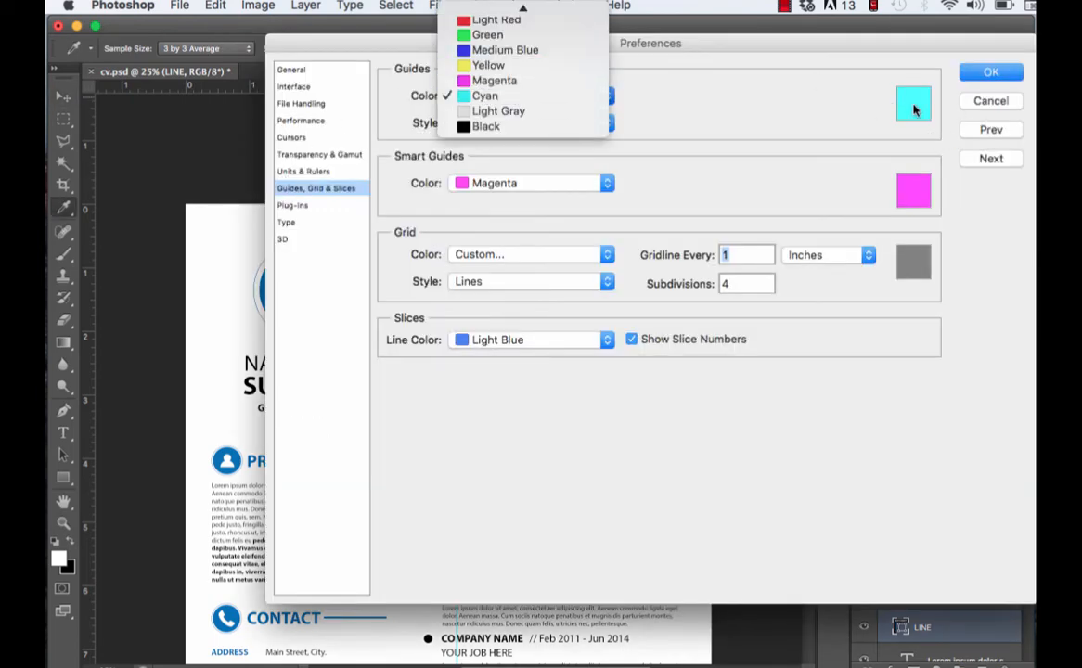
left_click(912, 111)
left_click(469, 96)
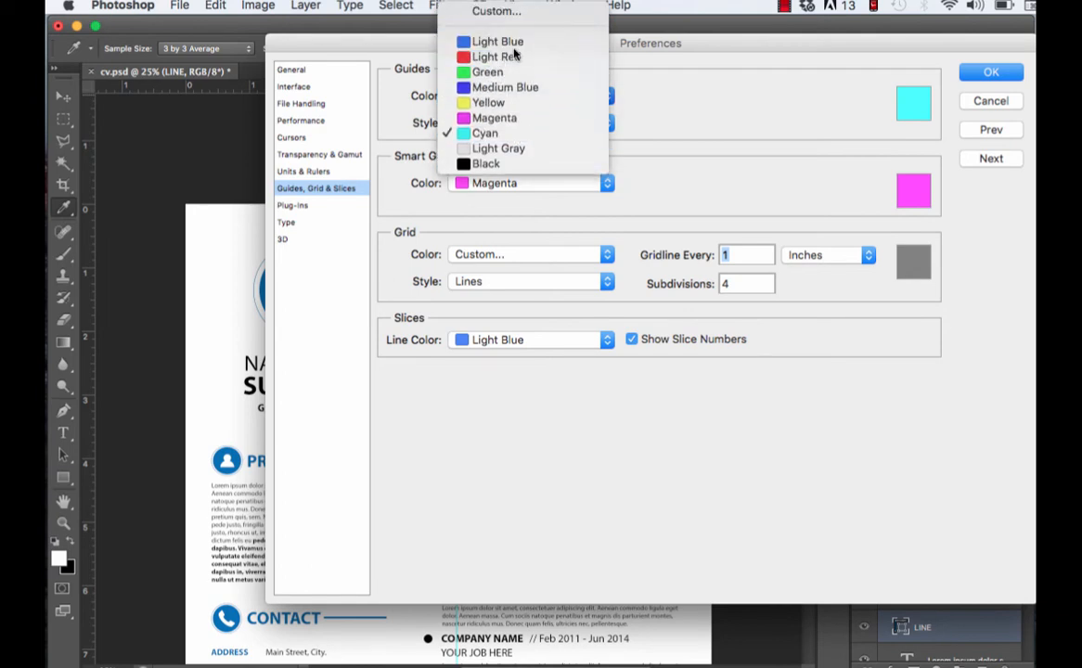
left_click(501, 54)
left_click(990, 73)
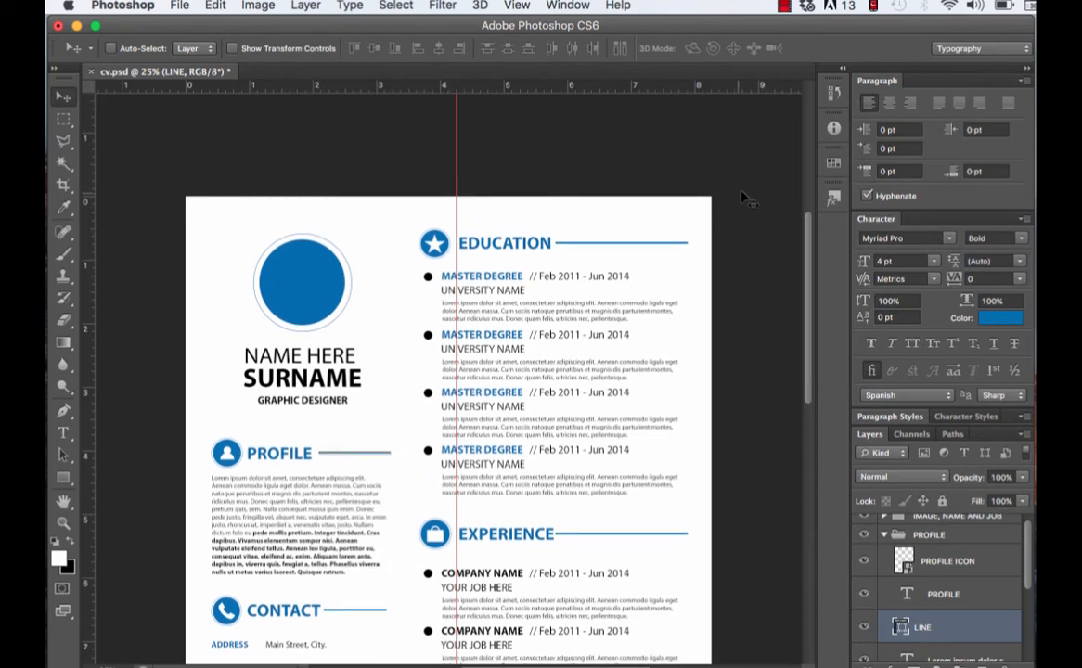
Display the grid over the document and look over the layout against it.
scroll(611, 116, "up", 1)
scroll(700, 198, "down", 3)
scroll(722, 202, "down", 1)
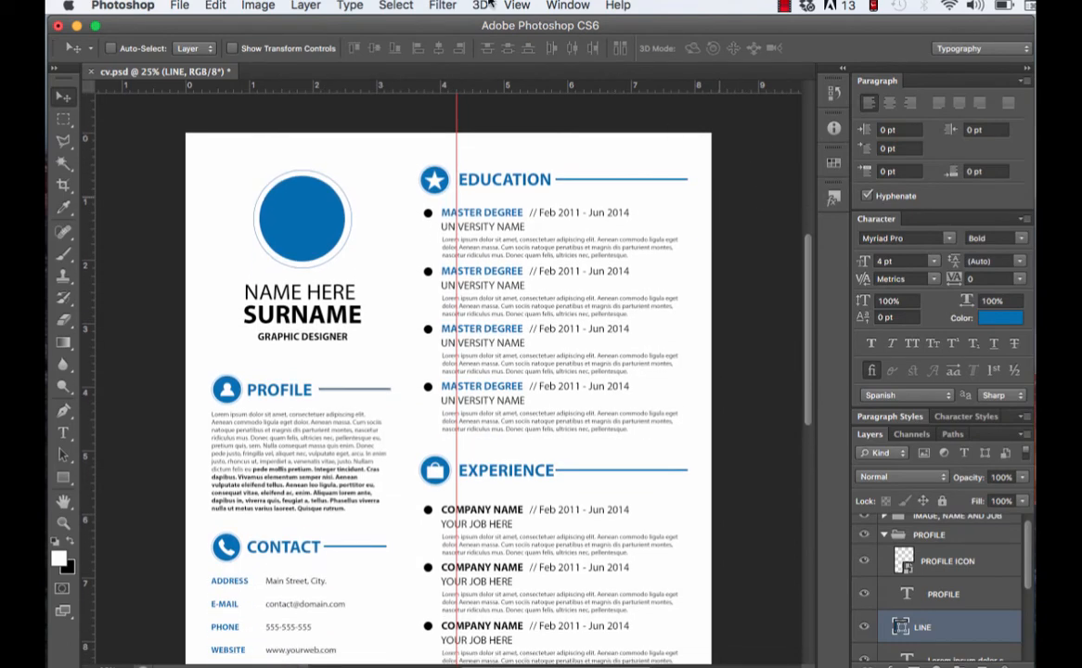
left_click(517, 6)
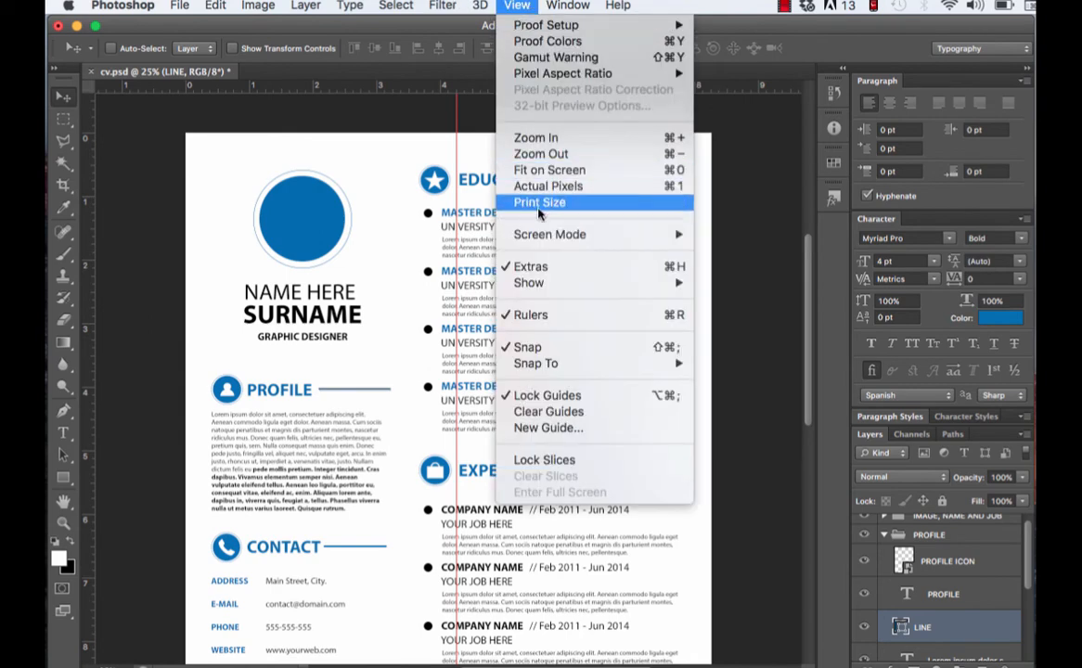
mouse_move(569, 286)
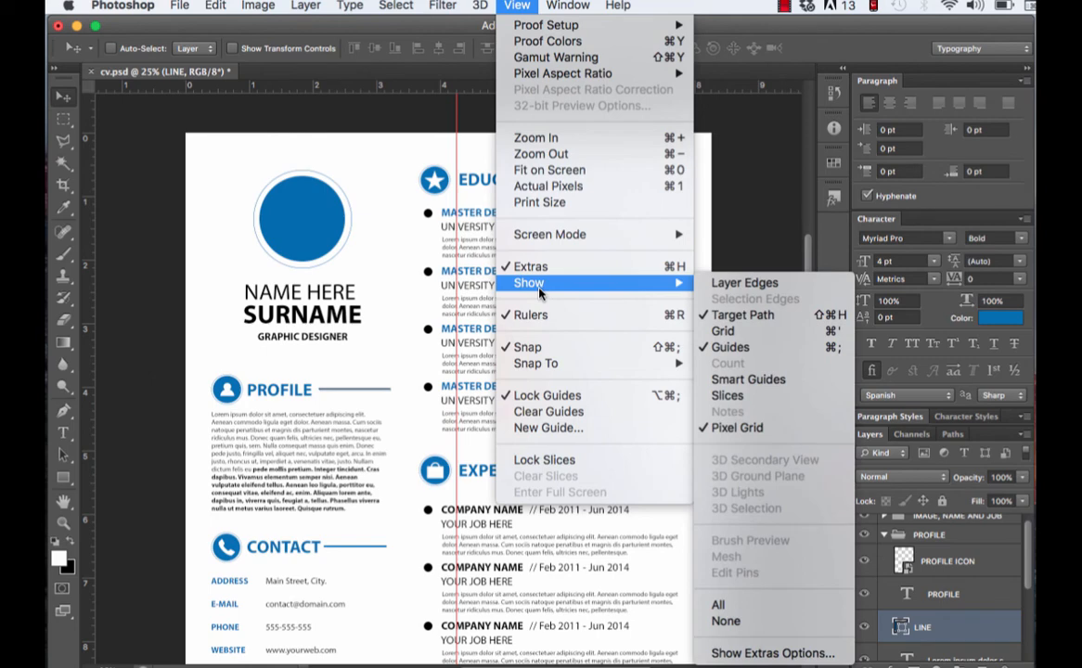
left_click(723, 330)
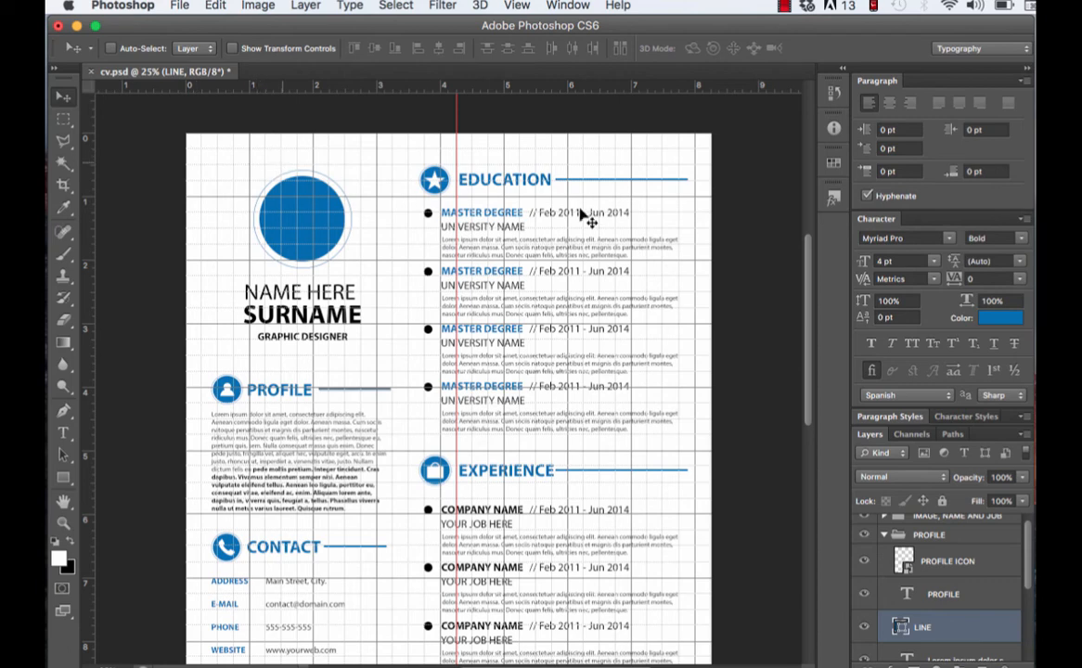
scroll(710, 371, "down", 3)
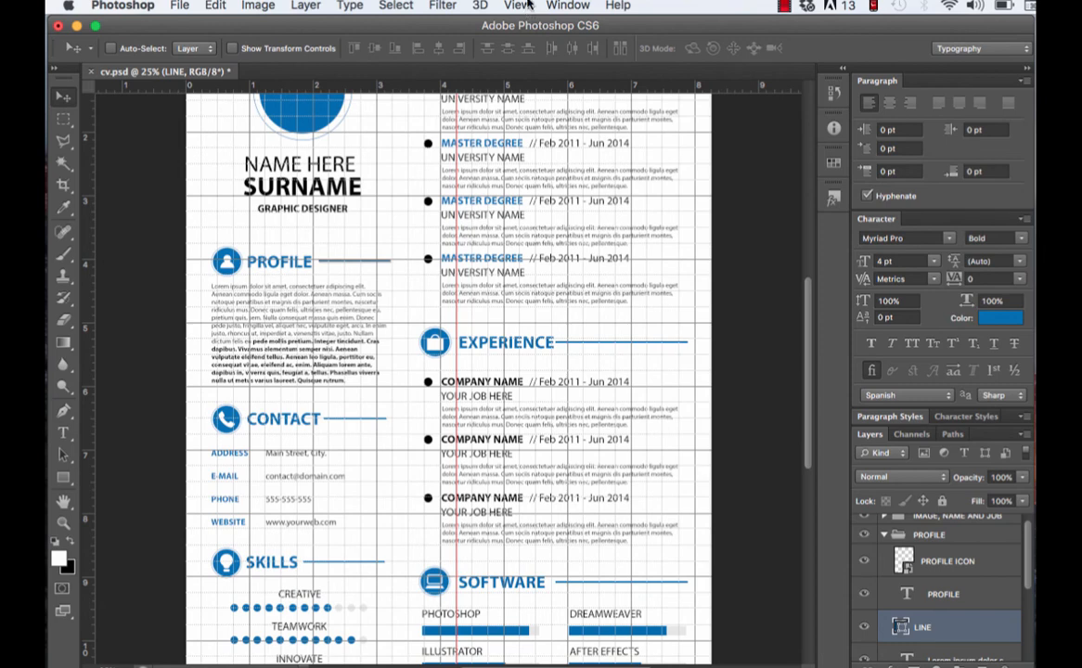
Hide the grid over the document.
left_click(518, 6)
mouse_move(580, 291)
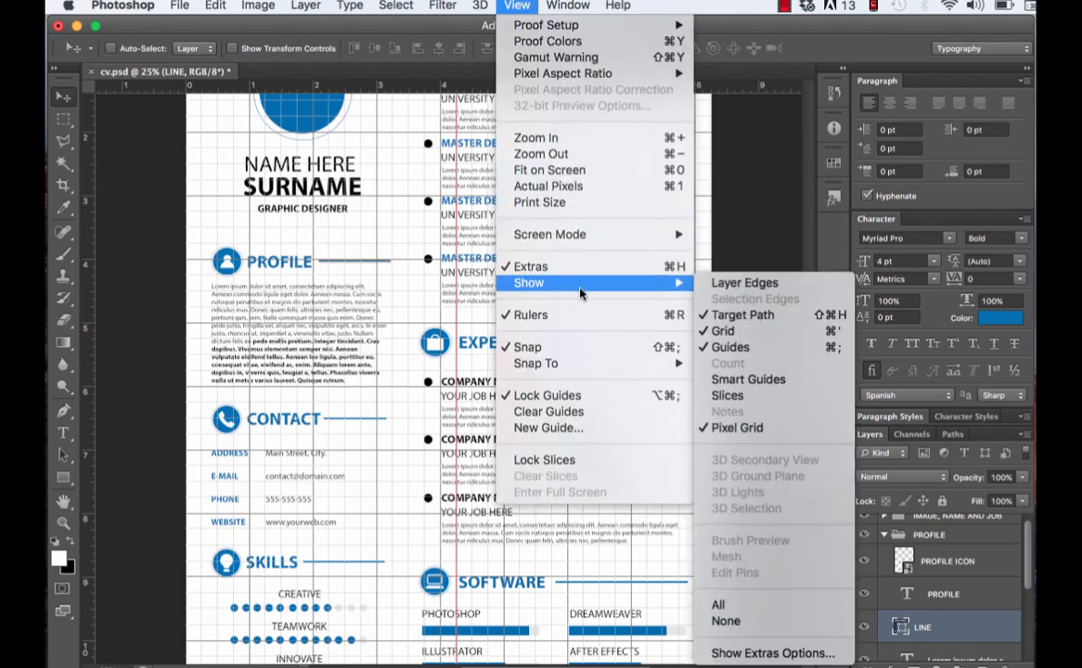
left_click(742, 331)
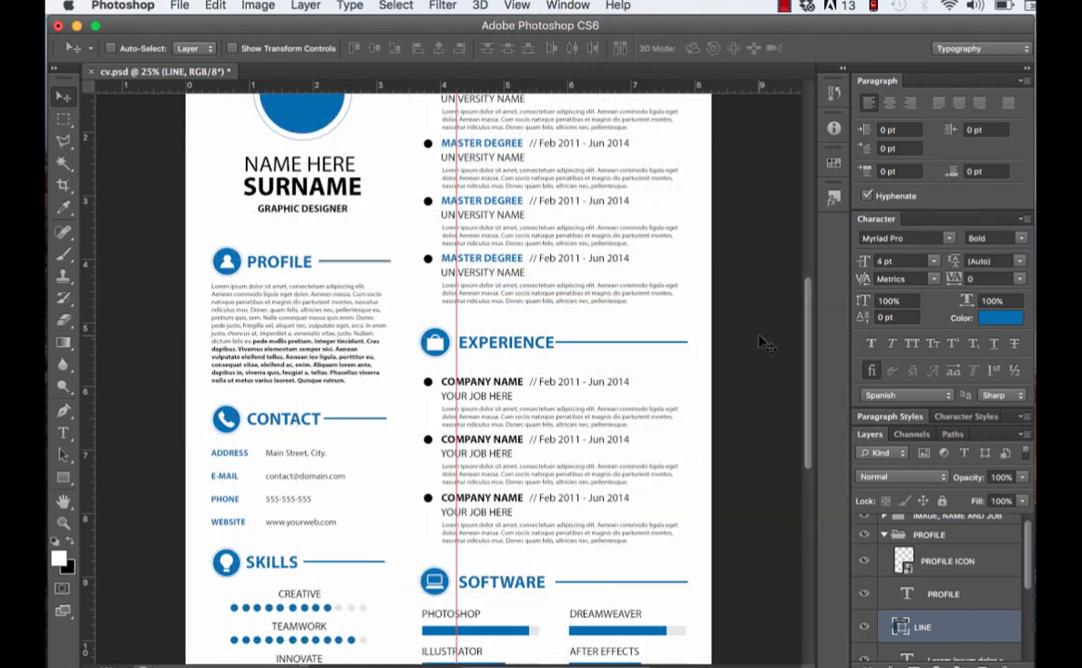
scroll(759, 350, "up", 3)
scroll(759, 350, "up", 3)
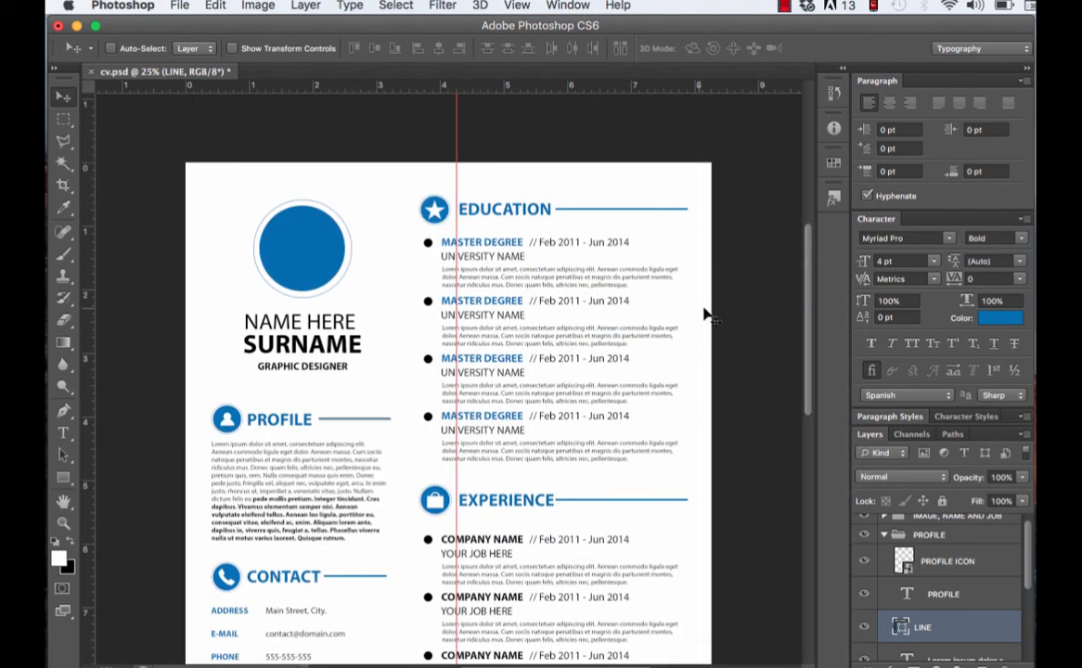
scroll(691, 390, "down", 3)
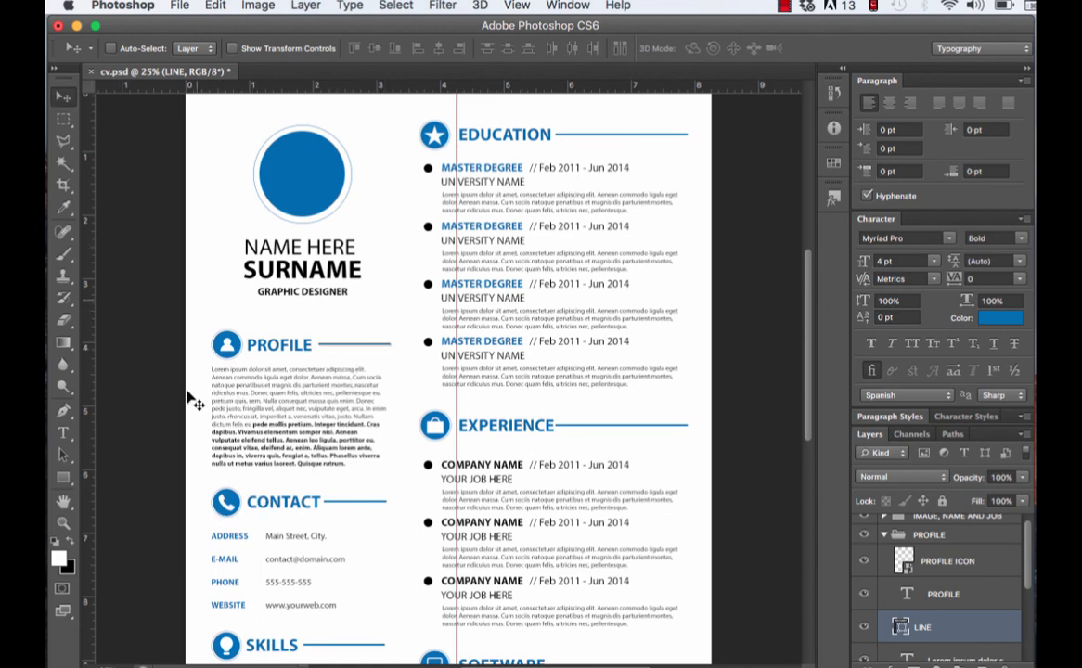
scroll(770, 598, "down", 3)
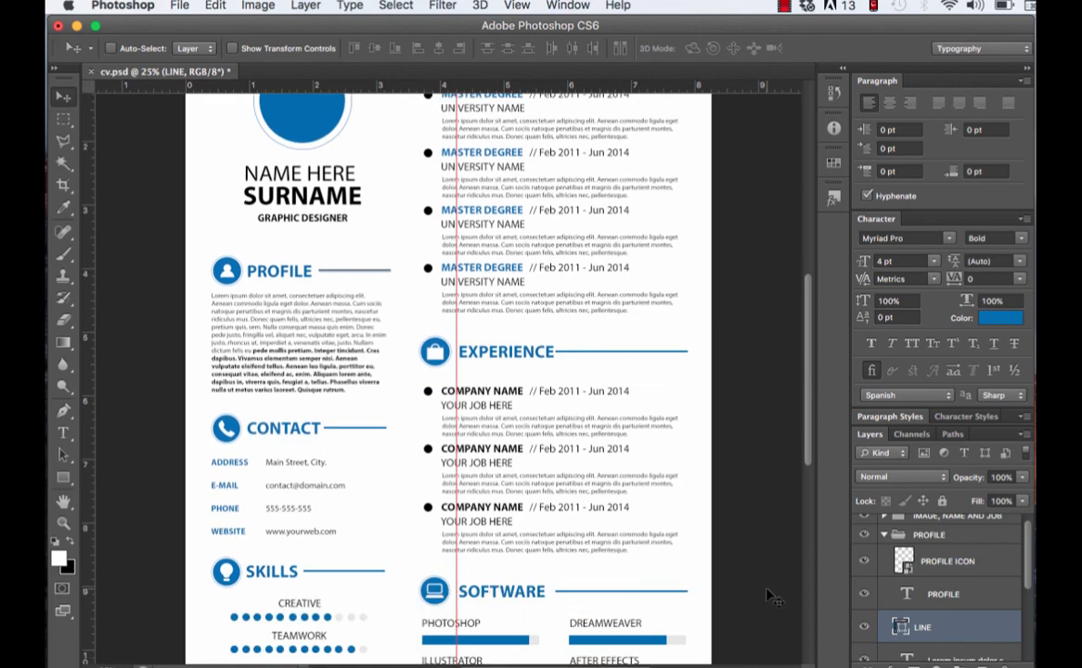